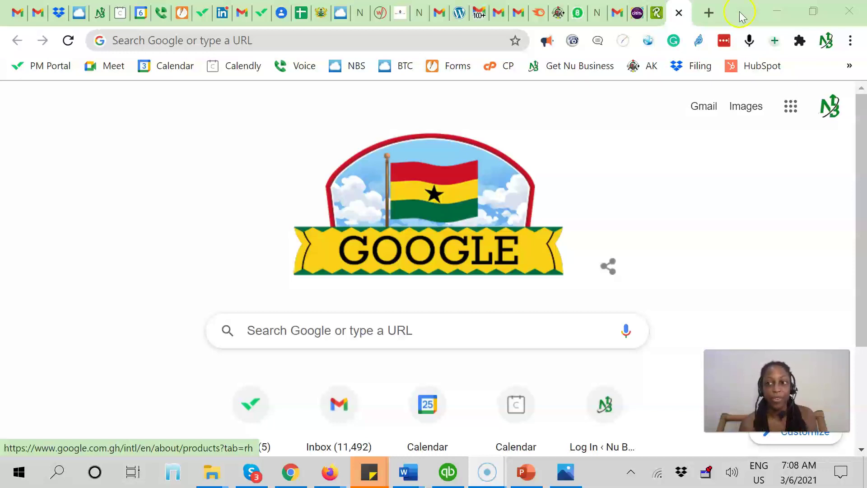
Put the first Gmail tab into a new green tab group named NBS.
{"action": "right_click", "coordinate": [740, 15]}
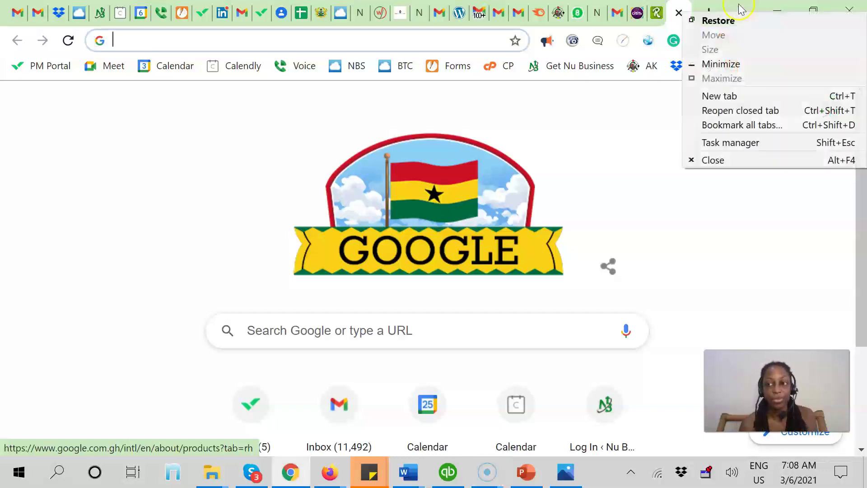
{"action": "left_click", "coordinate": [740, 9]}
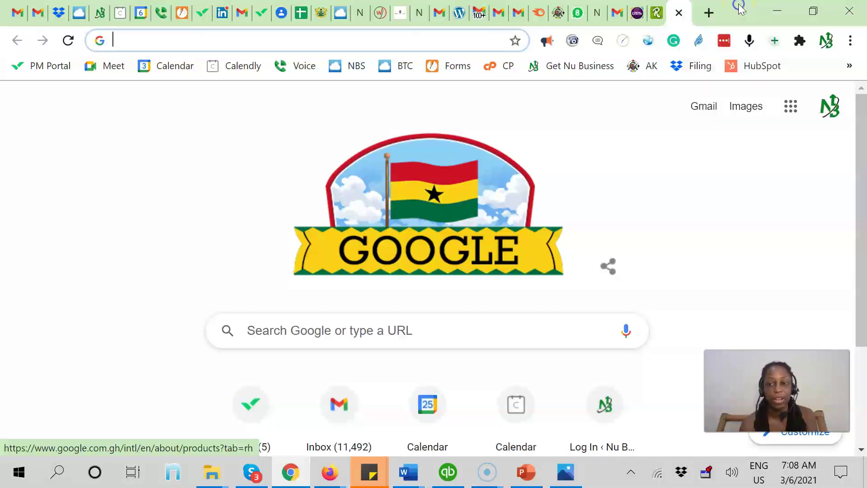
{"action": "right_click", "coordinate": [16, 17]}
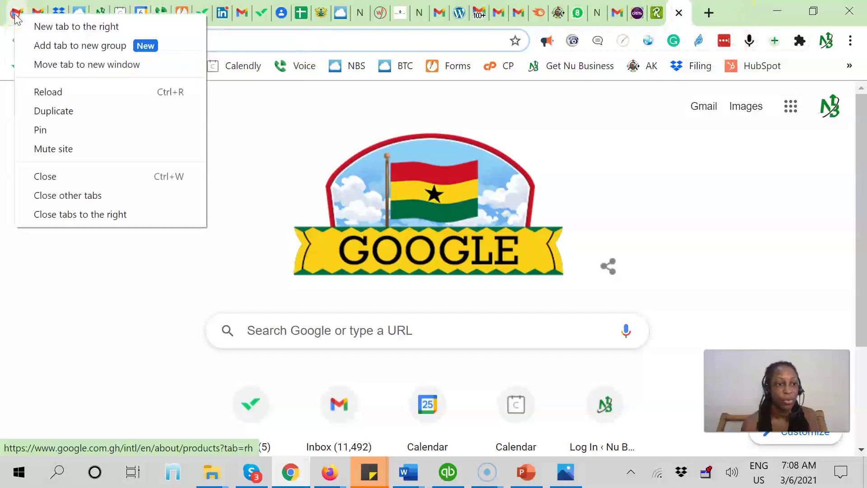
{"action": "left_click", "coordinate": [60, 46]}
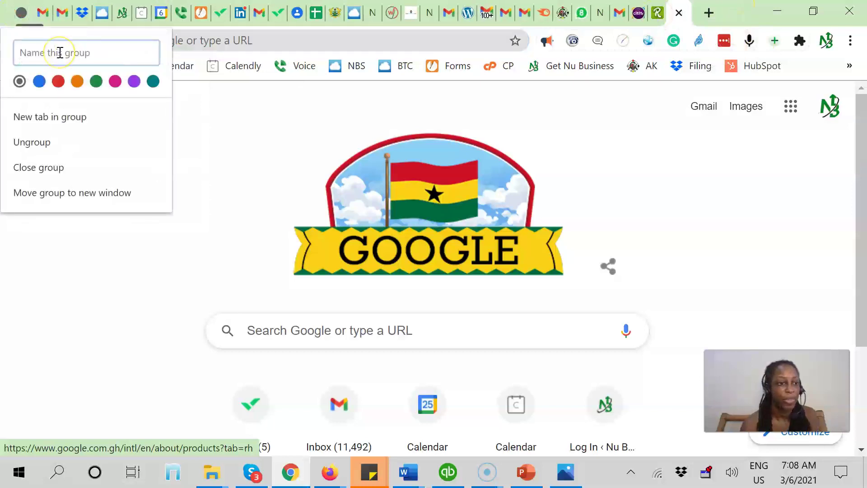
{"action": "type", "text": "NBS"}
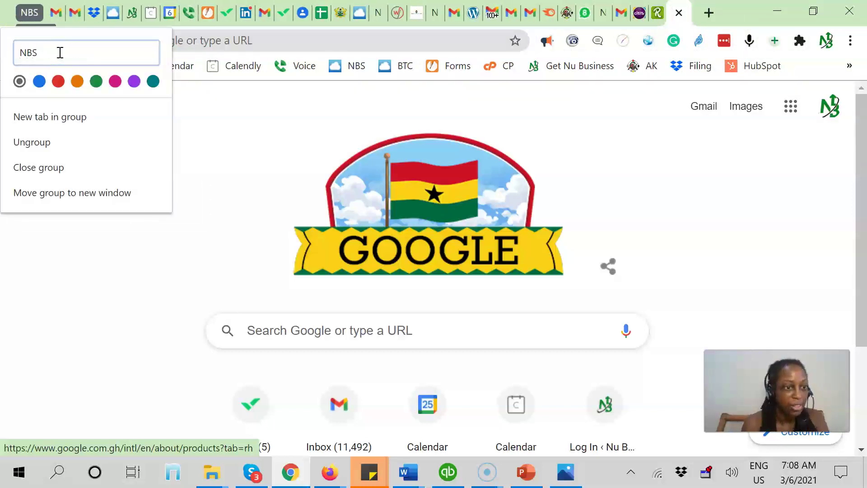
{"action": "left_click", "coordinate": [96, 81]}
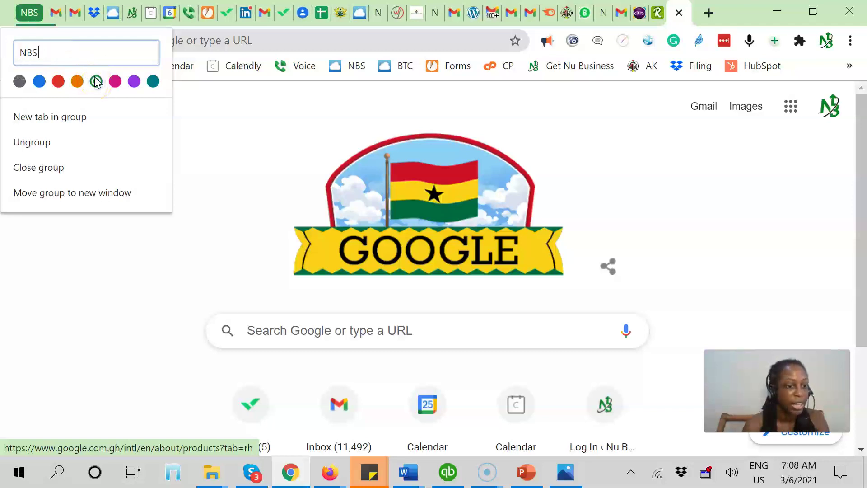
{"action": "key", "text": "Escape"}
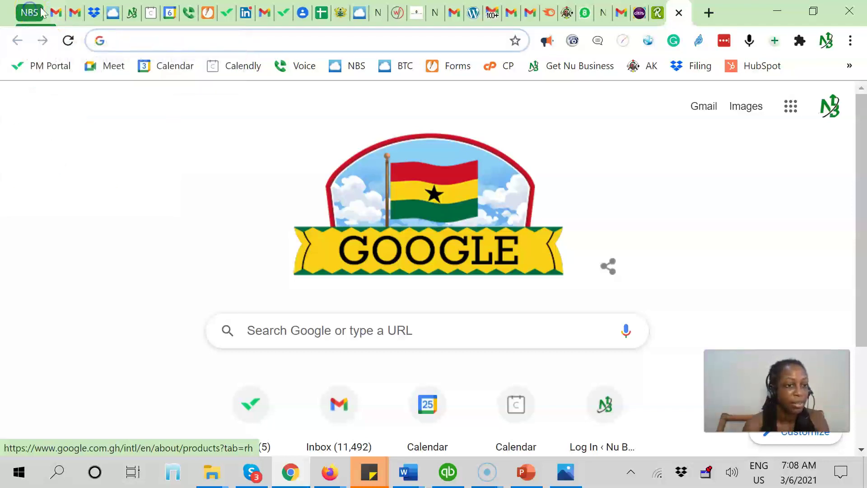
Add the second Gmail tab and the Dropbox tab to the NBS group.
{"action": "right_click", "coordinate": [55, 14]}
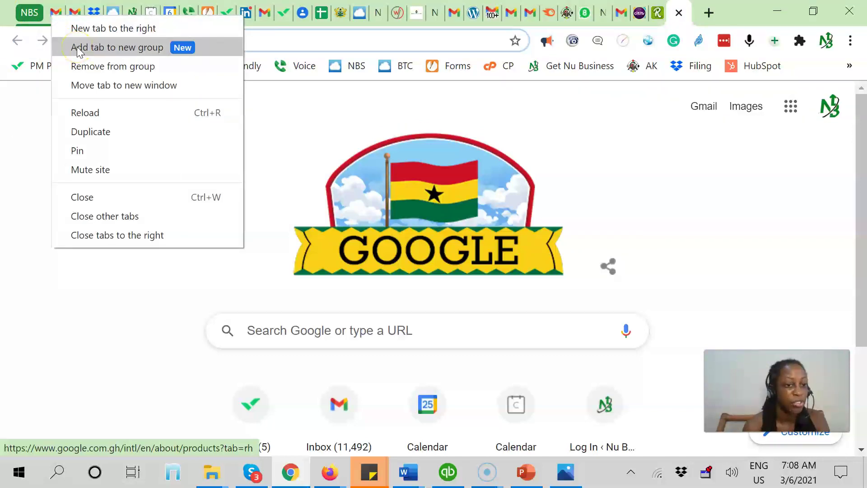
{"action": "right_click", "coordinate": [72, 16]}
{"action": "mouse_move", "coordinate": [100, 39]}
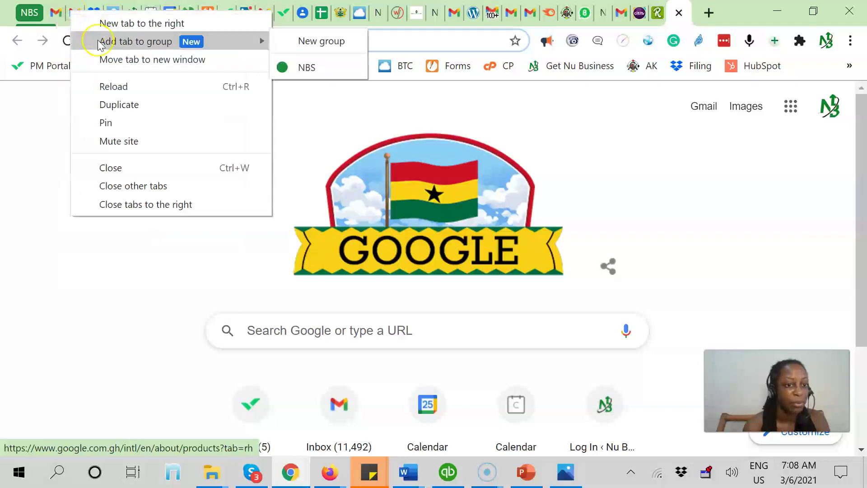
{"action": "left_click", "coordinate": [298, 68]}
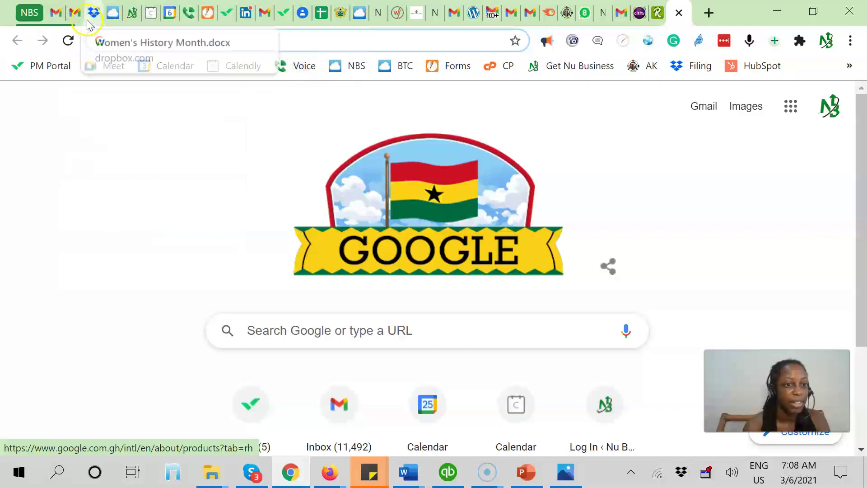
{"action": "right_click", "coordinate": [87, 20]}
{"action": "mouse_move", "coordinate": [155, 51]}
{"action": "left_click", "coordinate": [311, 74]}
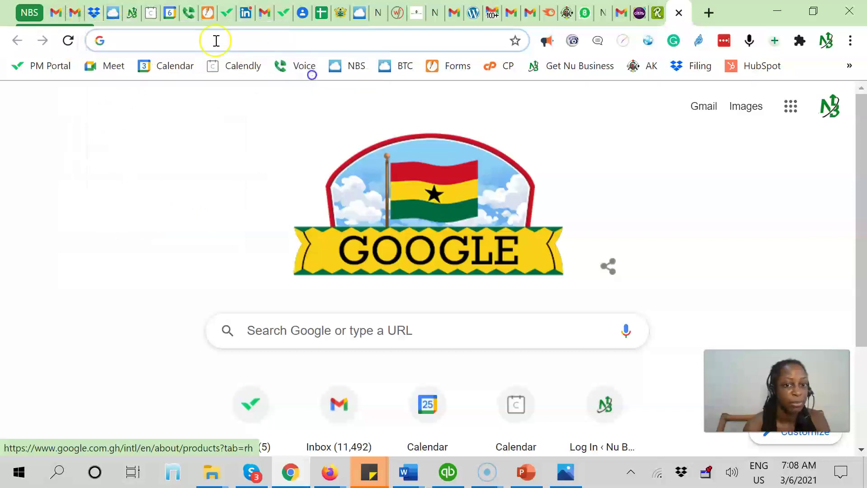
Add the cloud storage tab and the NuBusiness website tab to the NBS group.
{"action": "right_click", "coordinate": [118, 13]}
{"action": "mouse_move", "coordinate": [290, 48]}
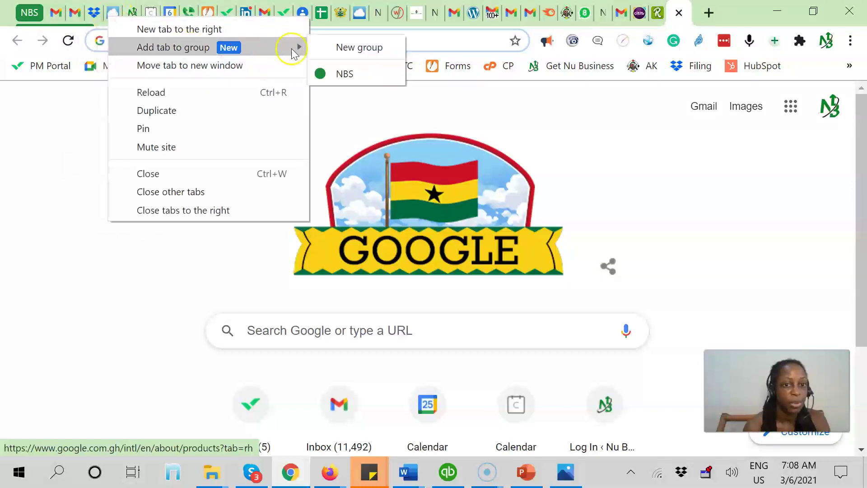
{"action": "left_click", "coordinate": [343, 74]}
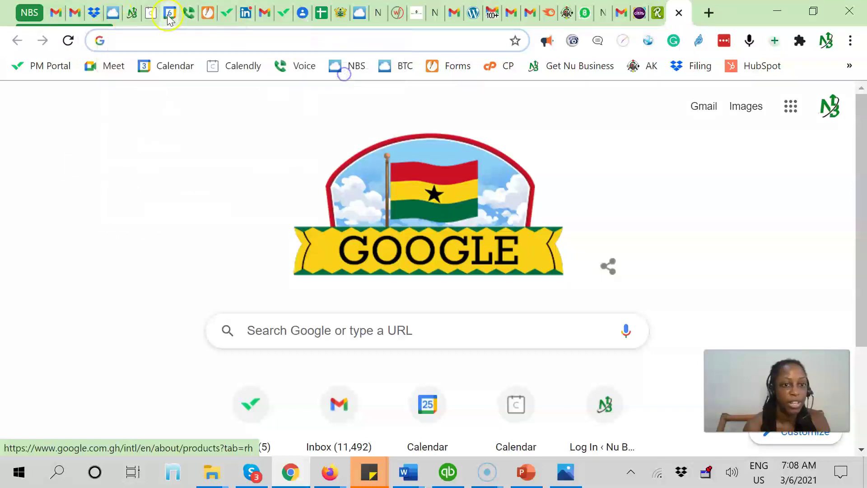
{"action": "left_click", "coordinate": [130, 18]}
{"action": "right_click", "coordinate": [129, 17]}
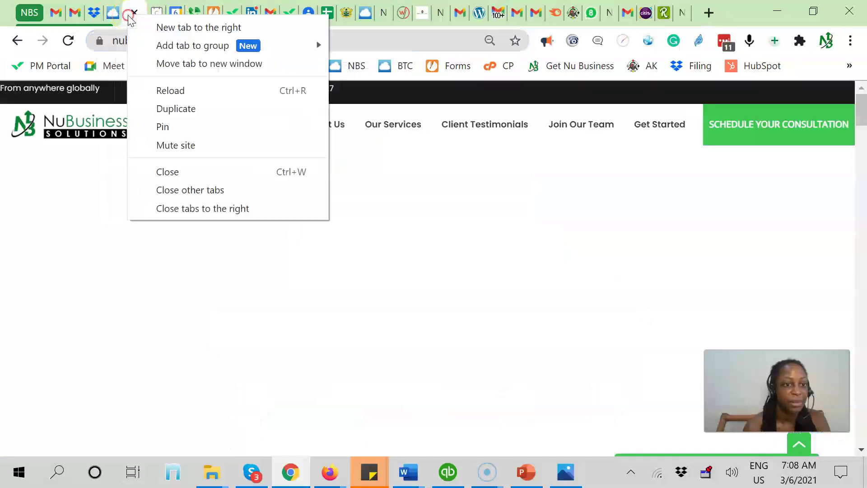
{"action": "mouse_move", "coordinate": [163, 47]}
{"action": "left_click", "coordinate": [343, 72]}
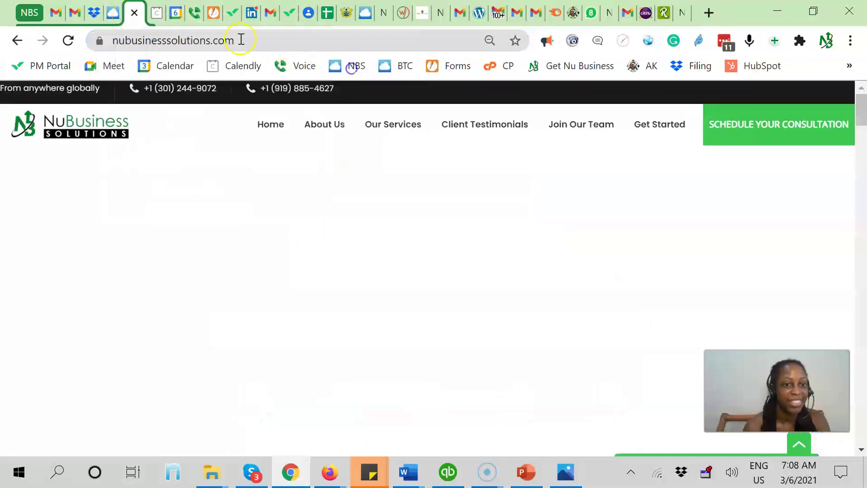
Check the Calendly, Calendar, Voice, Forms, Wrike and LinkedIn tabs, then collapse and re-expand NBS.
{"action": "left_click", "coordinate": [159, 15]}
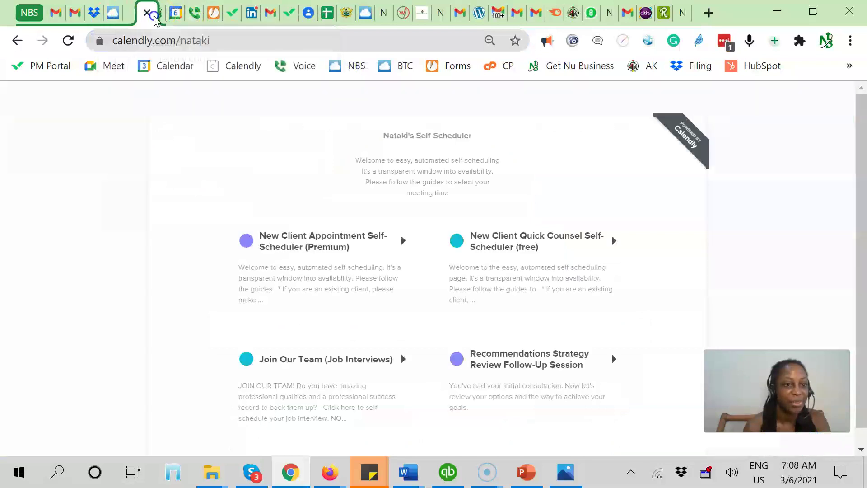
{"action": "left_click", "coordinate": [183, 20]}
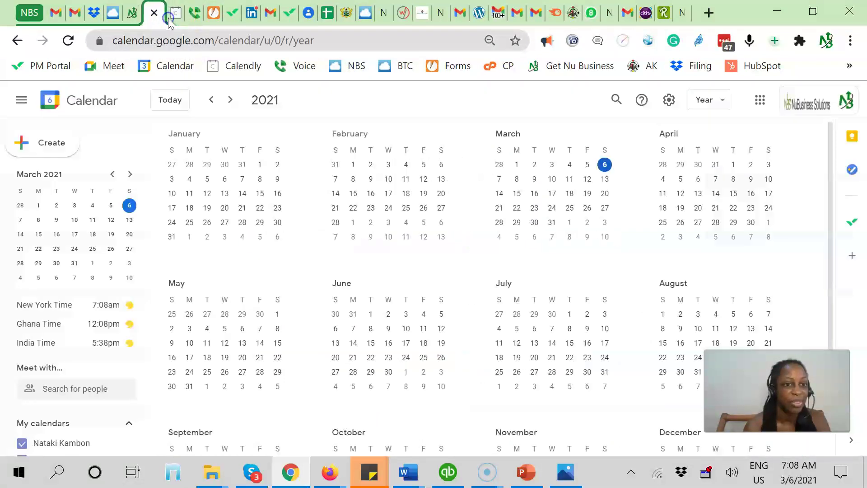
{"action": "left_click", "coordinate": [180, 19]}
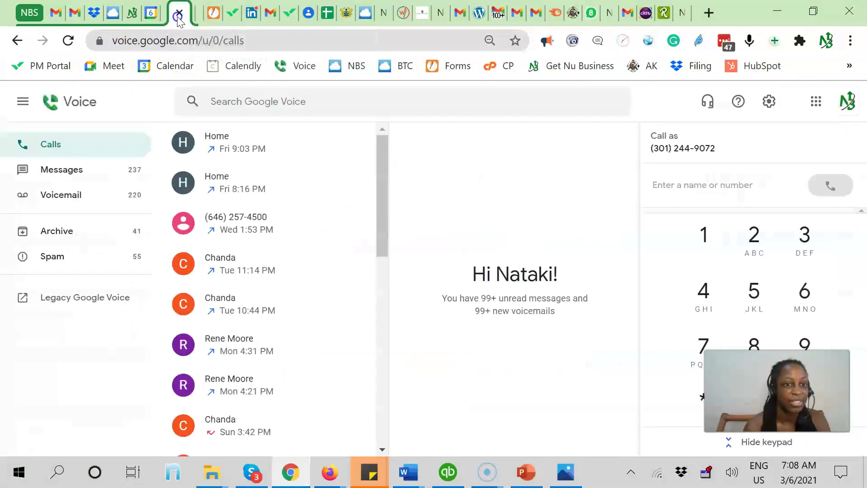
{"action": "left_click", "coordinate": [213, 18]}
{"action": "left_click", "coordinate": [224, 20]}
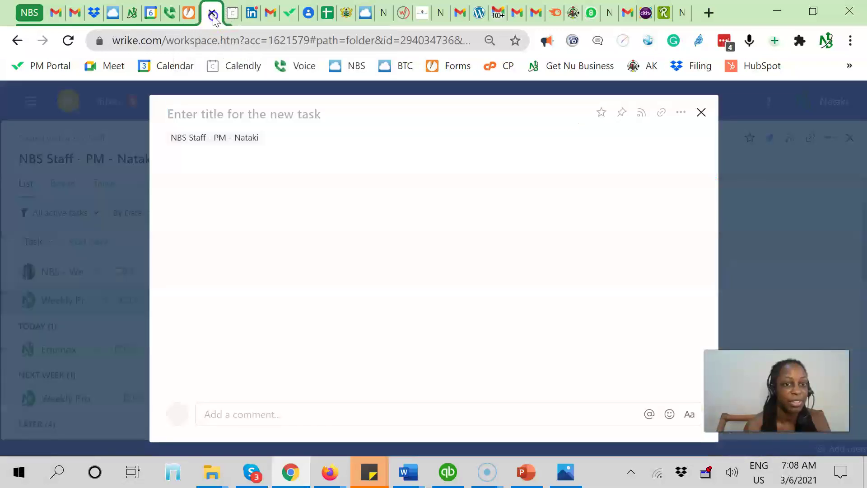
{"action": "left_click", "coordinate": [252, 20]}
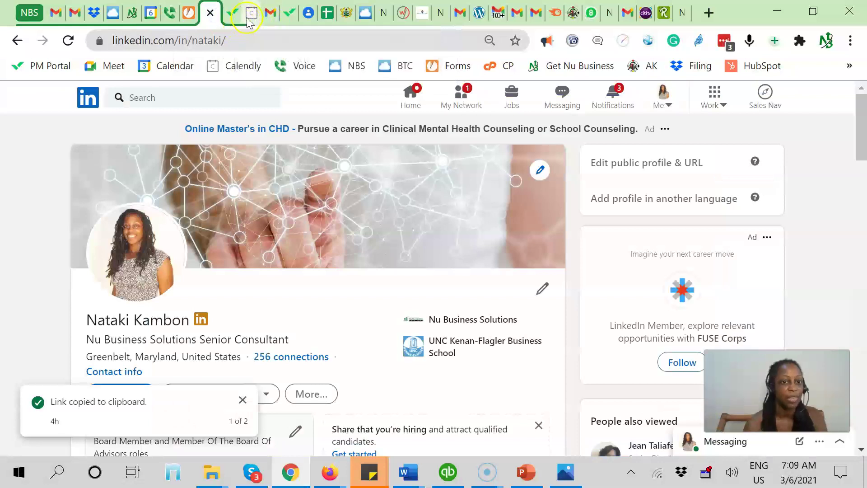
{"action": "left_click", "coordinate": [33, 15]}
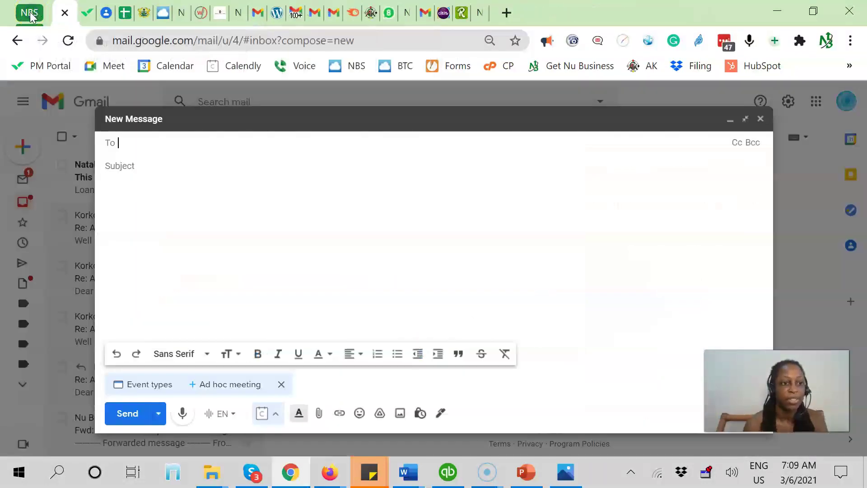
{"action": "left_click", "coordinate": [27, 14]}
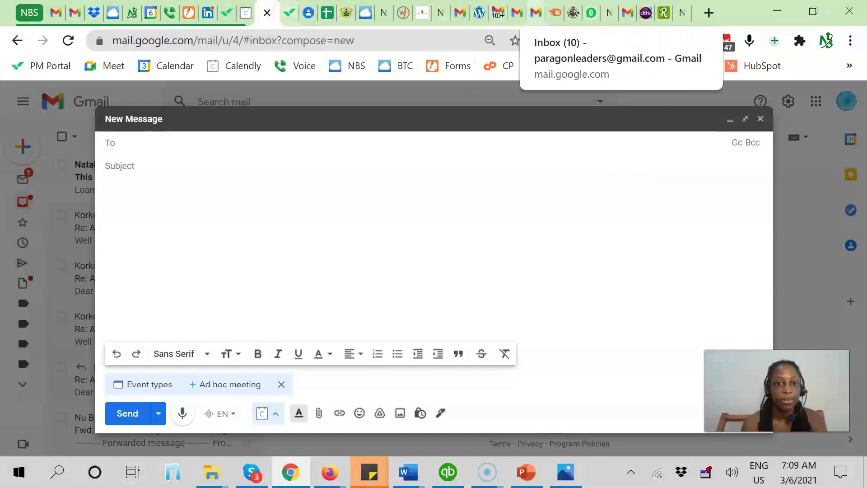
Start a new blue tab group named ABCD from the Wrike tab.
{"action": "right_click", "coordinate": [290, 12]}
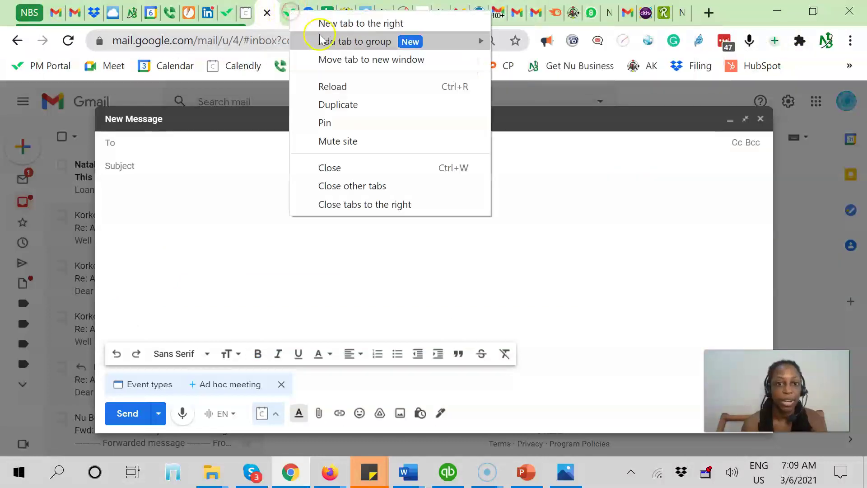
{"action": "mouse_move", "coordinate": [347, 49]}
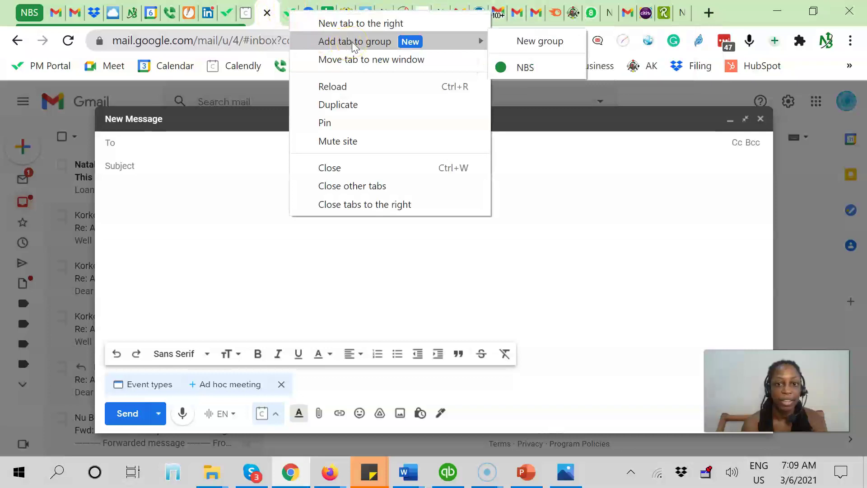
{"action": "left_click", "coordinate": [535, 41]}
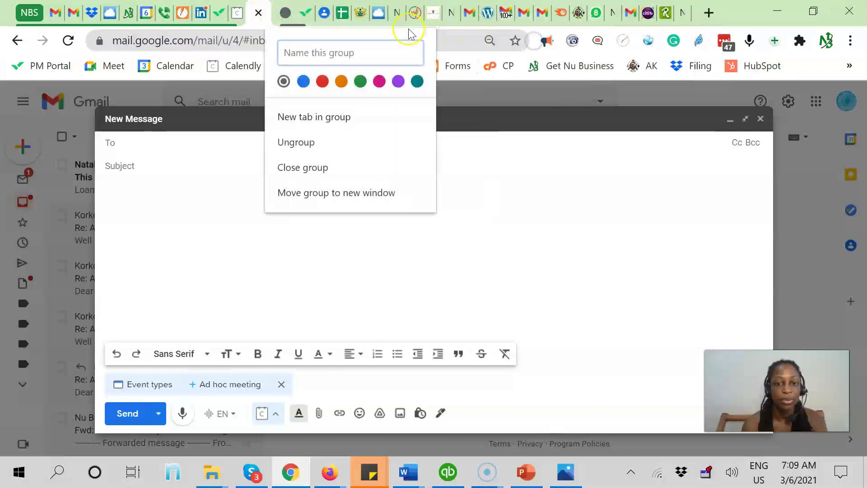
{"action": "left_click", "coordinate": [304, 81]}
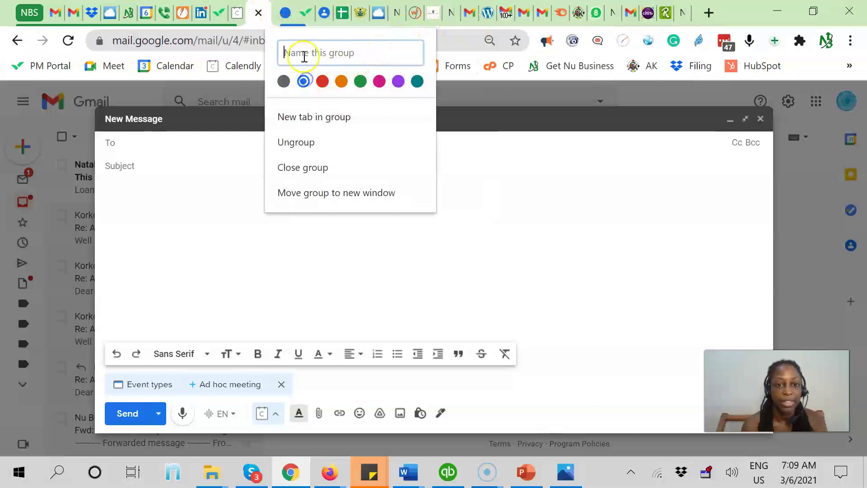
{"action": "type", "text": "A"}
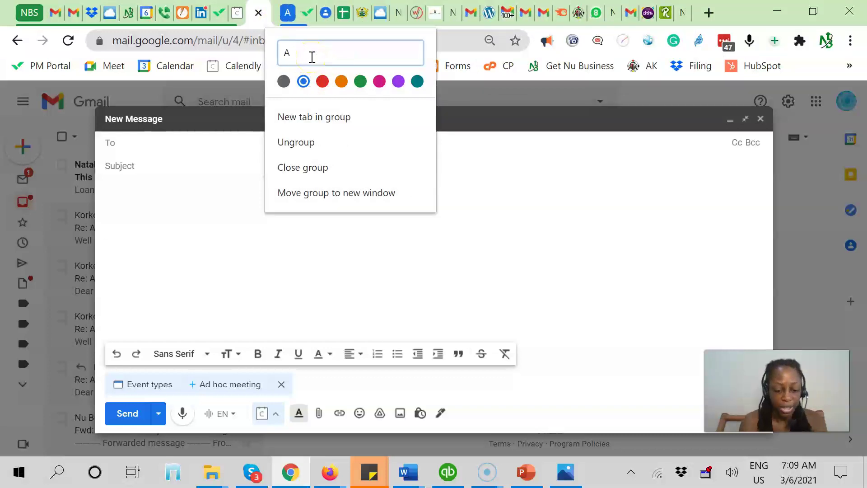
{"action": "type", "text": "BCD"}
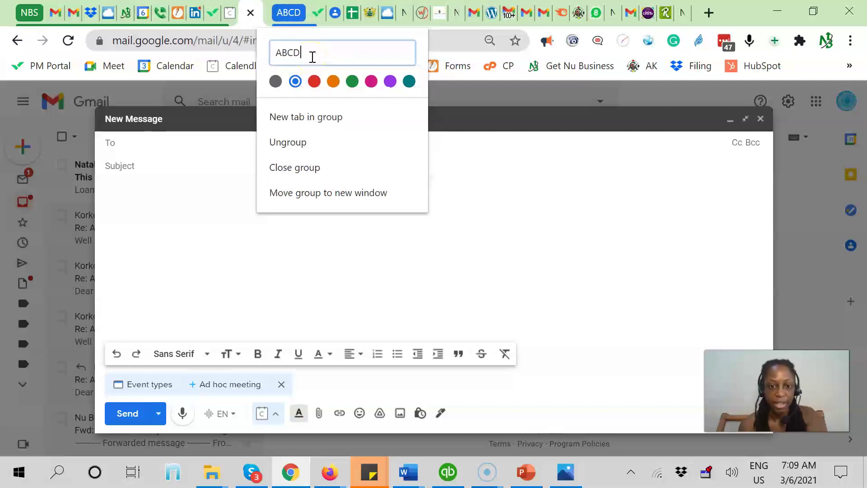
{"action": "key", "text": "Return"}
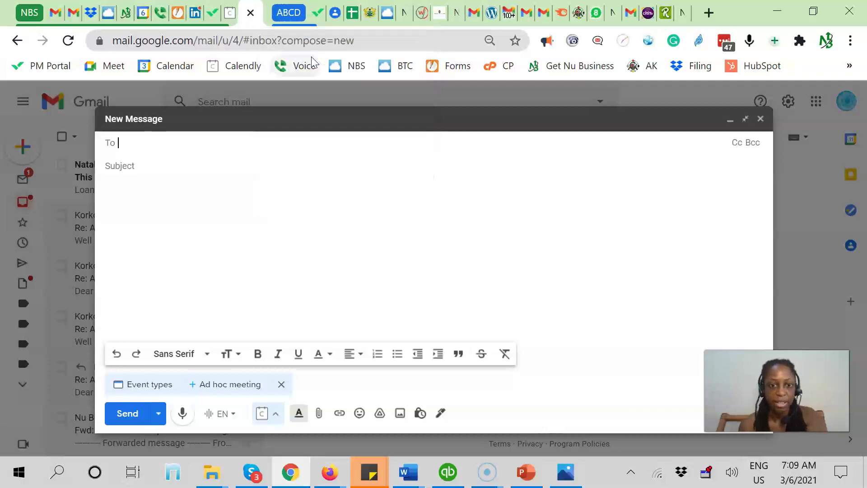
Drag the Google Sheets, Agile CRM, Gmail and Registrar General's tabs into the ABCD group.
{"action": "left_click", "coordinate": [337, 14]}
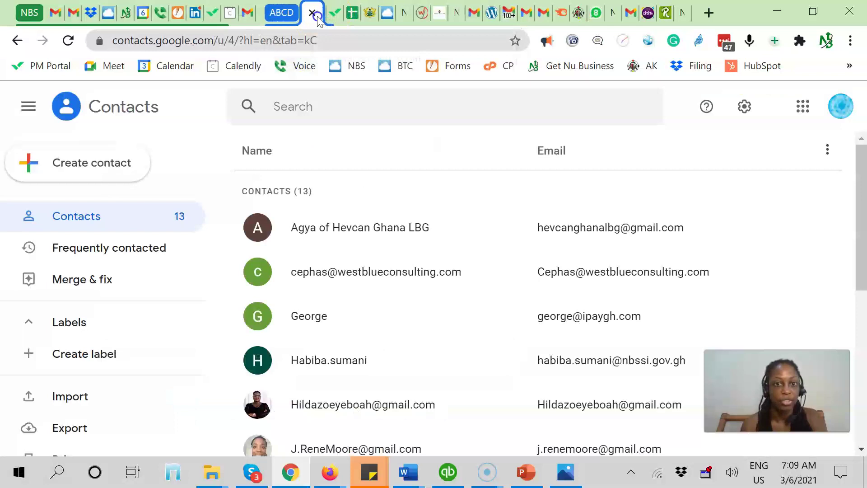
{"action": "left_click", "coordinate": [319, 14]}
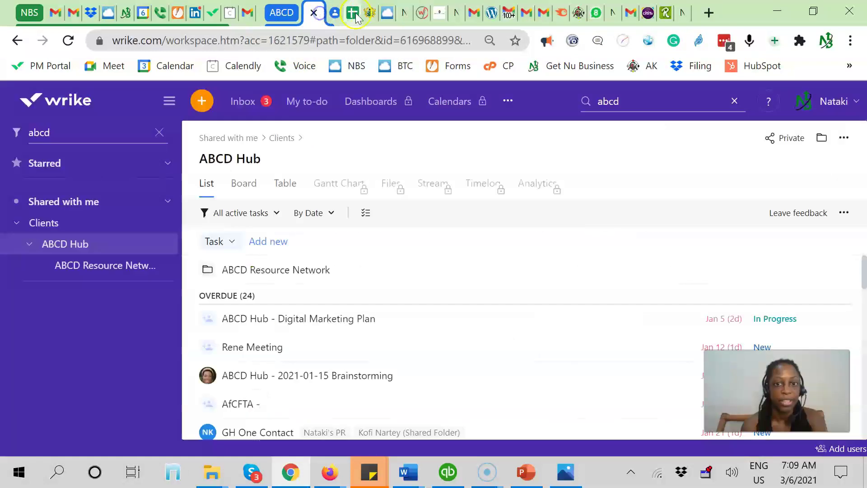
{"action": "left_click_drag", "start_coordinate": [352, 12], "coordinate": [318, 12]}
{"action": "left_click", "coordinate": [387, 13]}
{"action": "left_click_drag", "start_coordinate": [386, 12], "coordinate": [348, 13]}
{"action": "left_click_drag", "start_coordinate": [247, 16], "coordinate": [296, 14]}
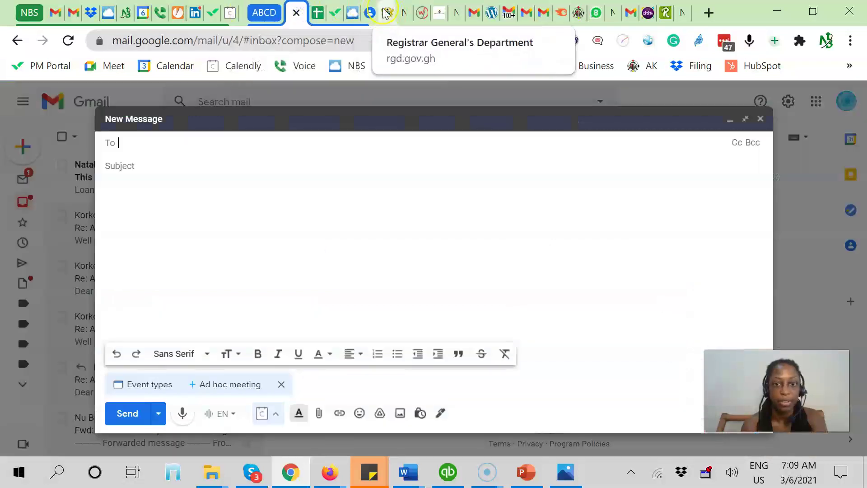
{"action": "left_click_drag", "start_coordinate": [382, 15], "coordinate": [345, 13]}
{"action": "left_click", "coordinate": [403, 15]}
Drag the new tab page into the ABCD group.
{"action": "left_click_drag", "start_coordinate": [403, 14], "coordinate": [366, 13]}
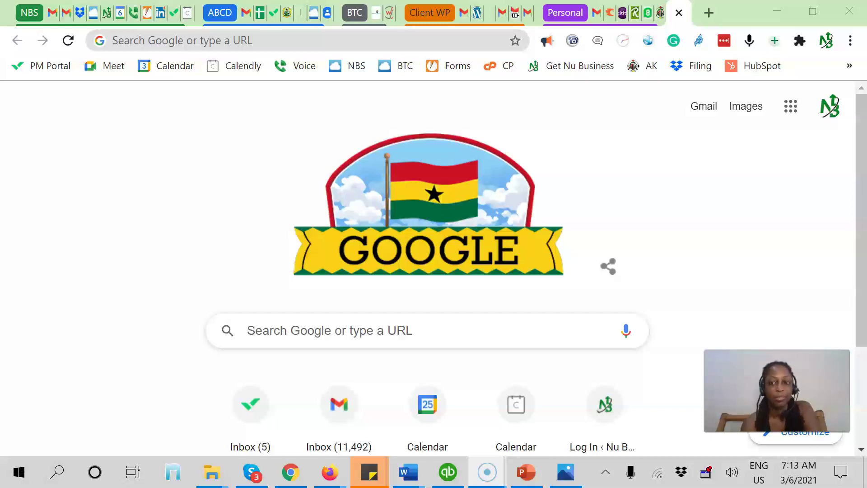
Collapse the NBS, ABCD, BTC, Client WP and Personal groups in turn.
{"action": "left_click", "coordinate": [28, 13]}
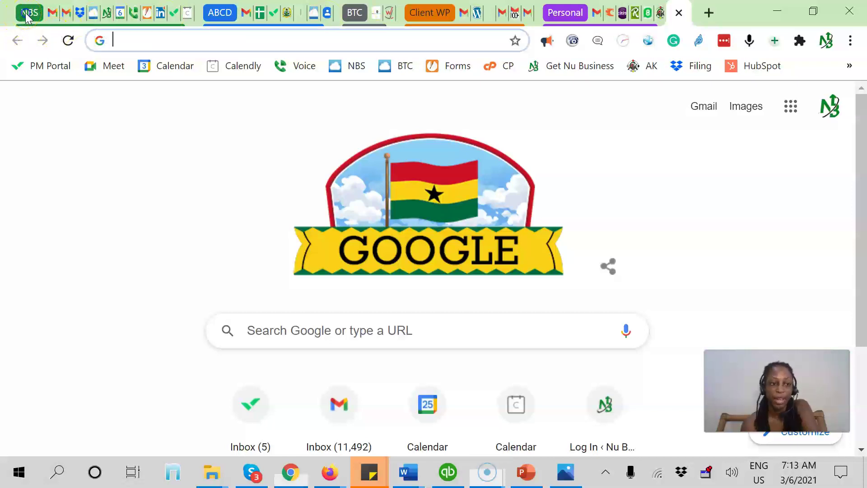
{"action": "left_click", "coordinate": [78, 12]}
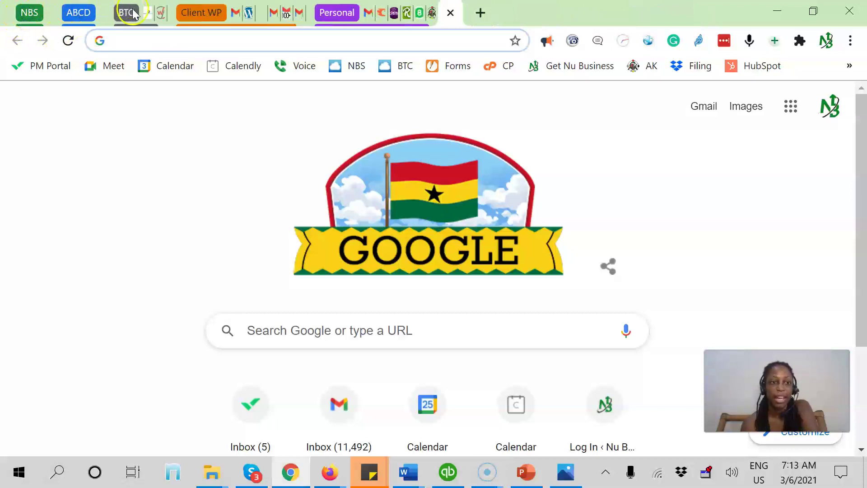
{"action": "left_click", "coordinate": [126, 12]}
{"action": "left_click", "coordinate": [182, 12]}
{"action": "left_click", "coordinate": [259, 18]}
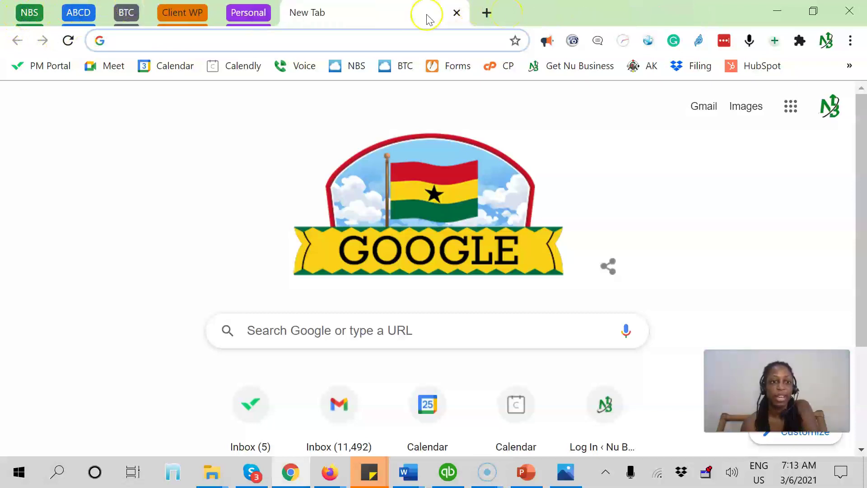
Expand the NBS and ABCD groups briefly, then collapse both again.
{"action": "left_click", "coordinate": [29, 17]}
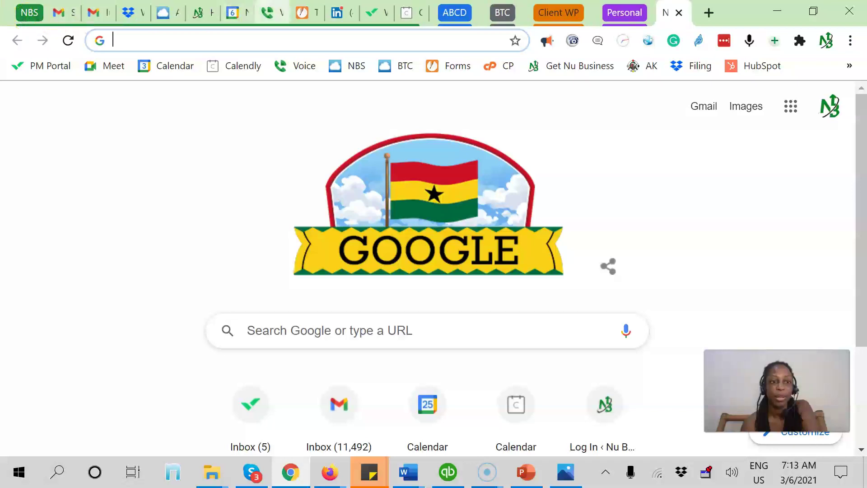
{"action": "left_click", "coordinate": [454, 27]}
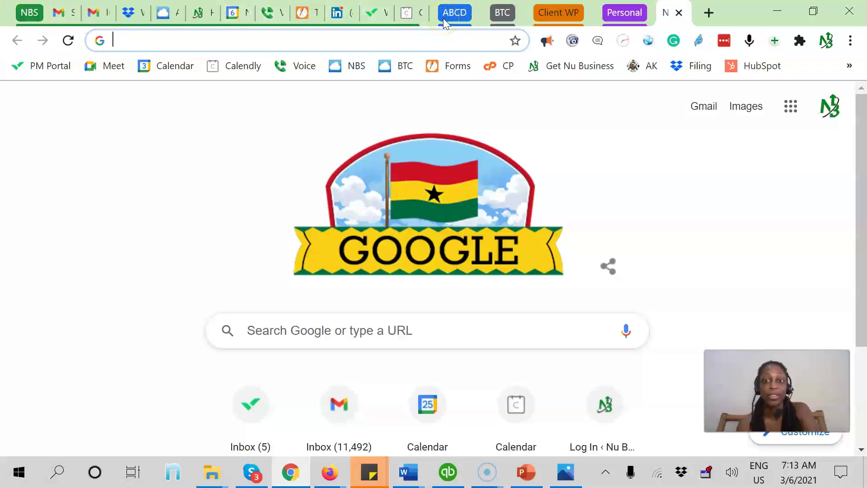
{"action": "left_click", "coordinate": [443, 18]}
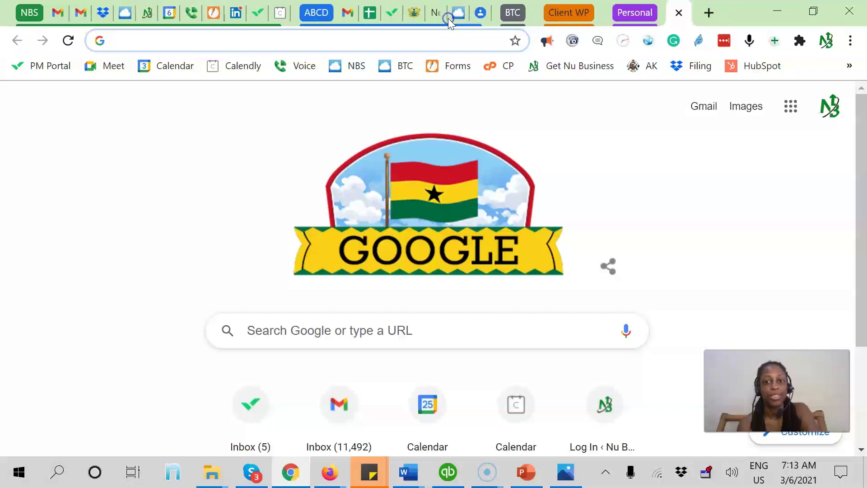
{"action": "left_click", "coordinate": [27, 18]}
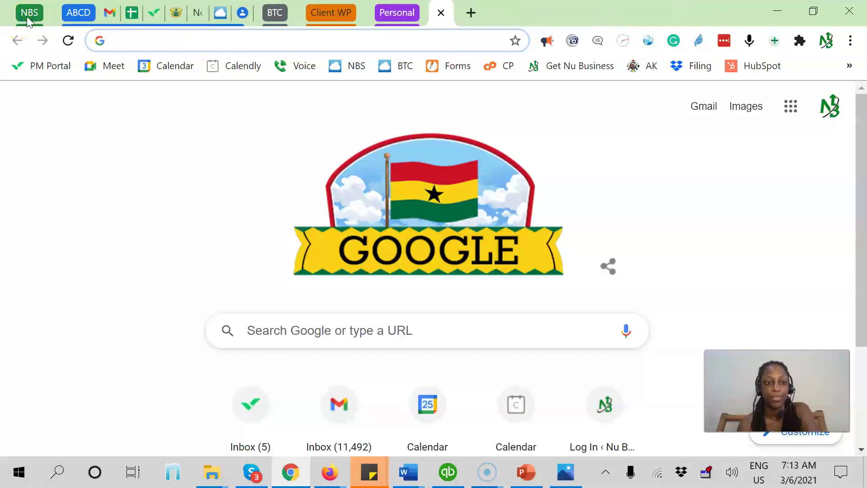
{"action": "left_click", "coordinate": [79, 11]}
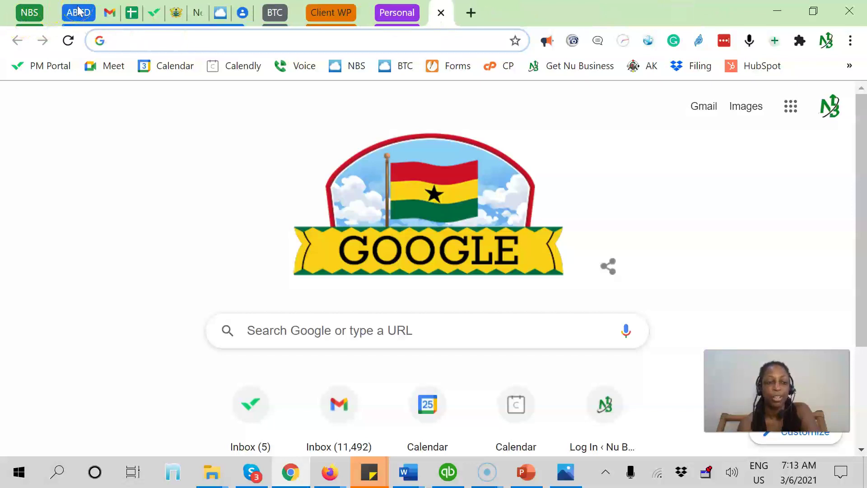
{"action": "right_click", "coordinate": [32, 12]}
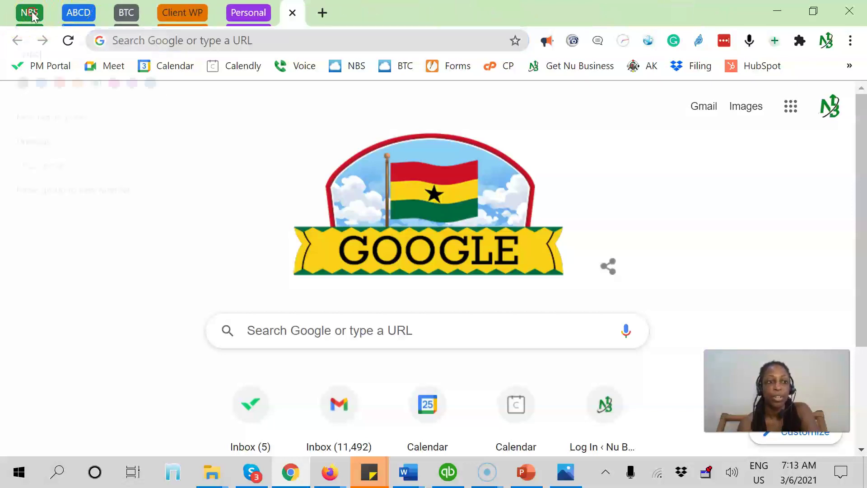
Close the NBS group settings and expand NBS to show its work tabs.
{"action": "left_click", "coordinate": [30, 142]}
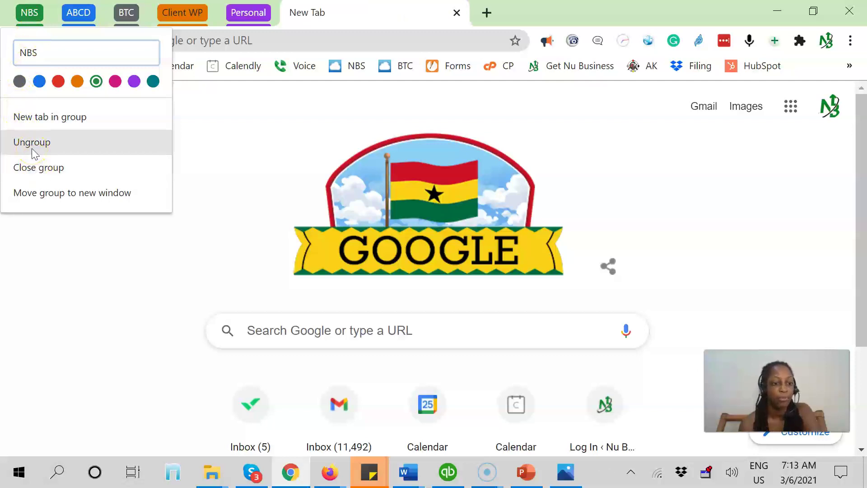
{"action": "left_click", "coordinate": [28, 13]}
{"action": "left_click", "coordinate": [29, 13]}
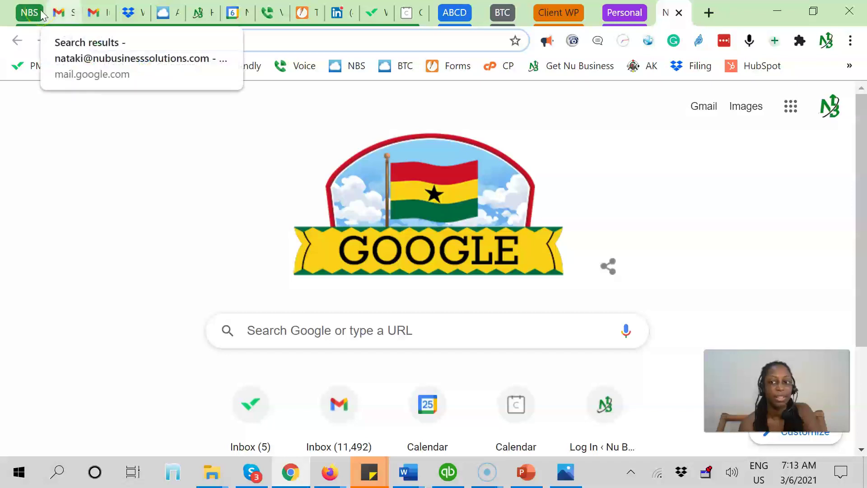
{"action": "left_click", "coordinate": [18, 19]}
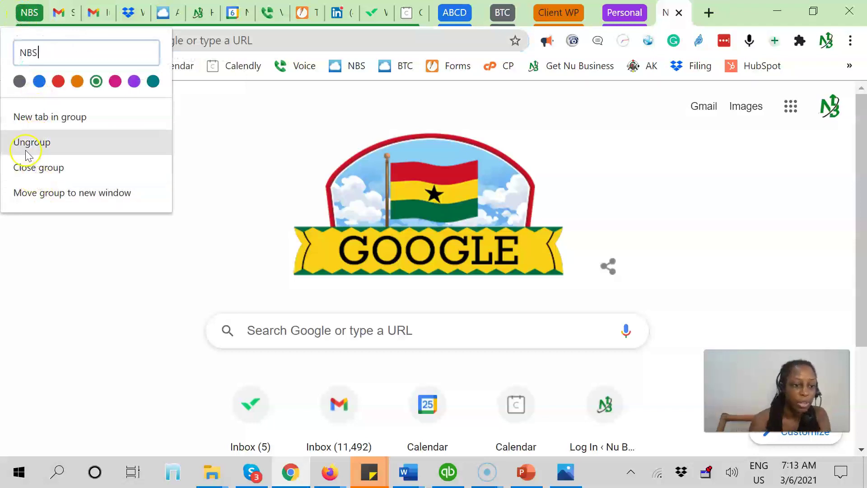
{"action": "left_click", "coordinate": [21, 12]}
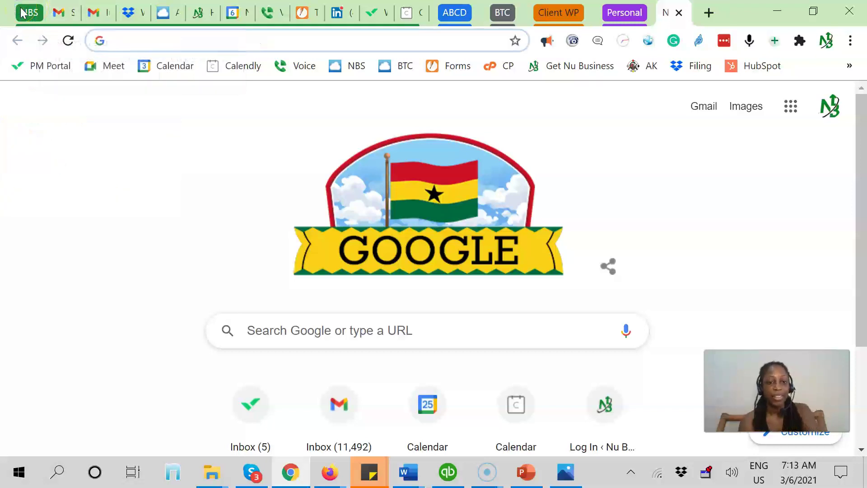